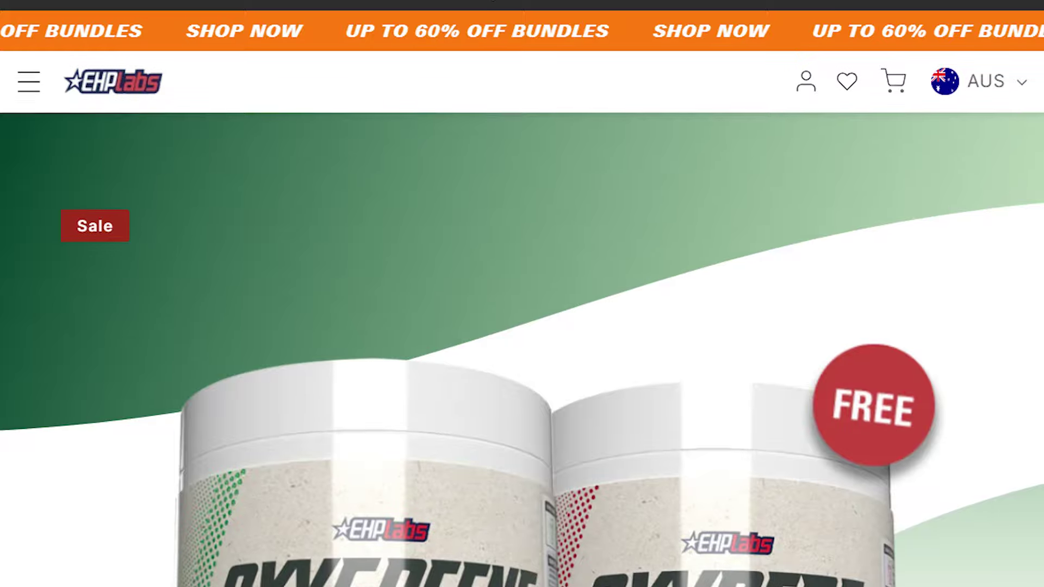
pyautogui.scroll(-6, 522, 293)
pyautogui.scroll(-20, 522, 294)
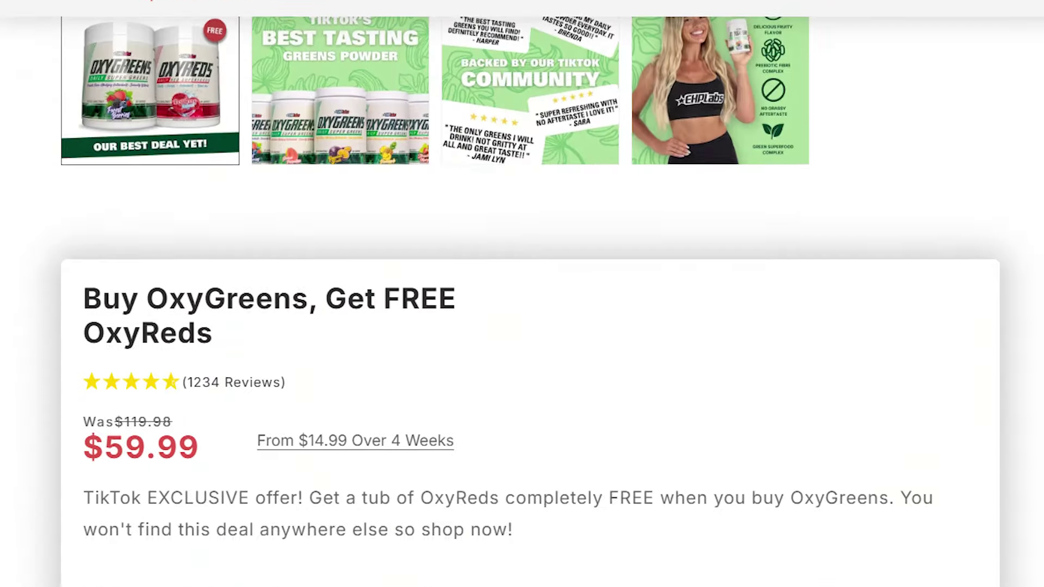
pyautogui.scroll(-4, 522, 294)
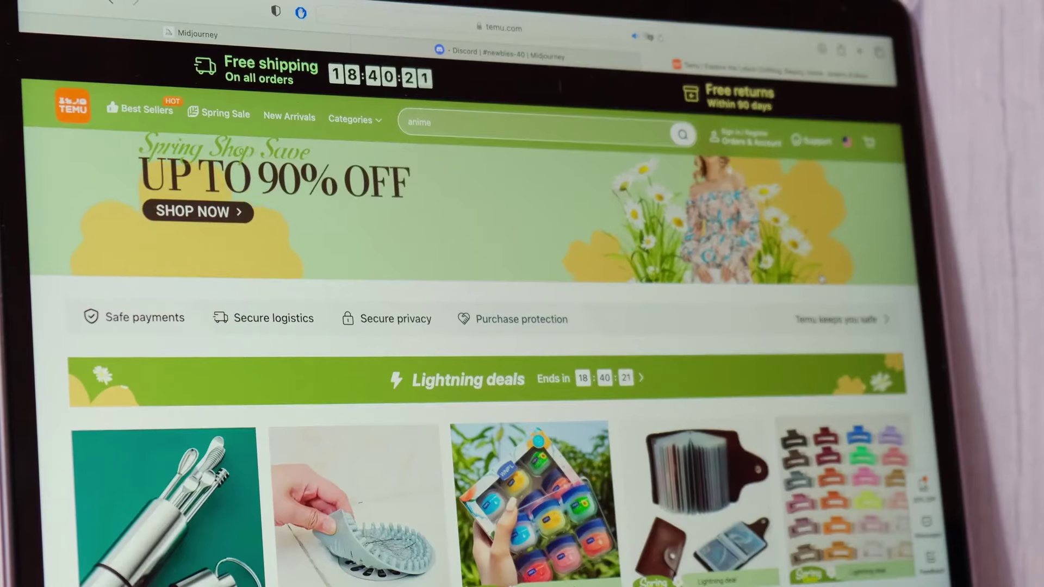
pyautogui.scroll(-6, 474, 327)
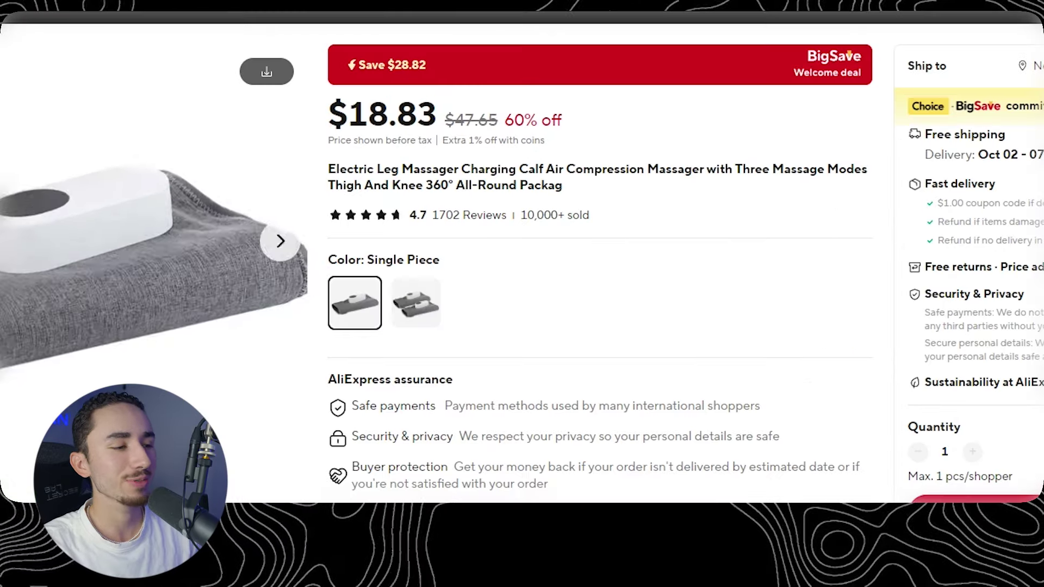
# Compare the two-piece leg massager on AliExpress with competing Amazon leg massagers, checking their sales data and the similar pair's selling price.
pyautogui.click(416, 303)
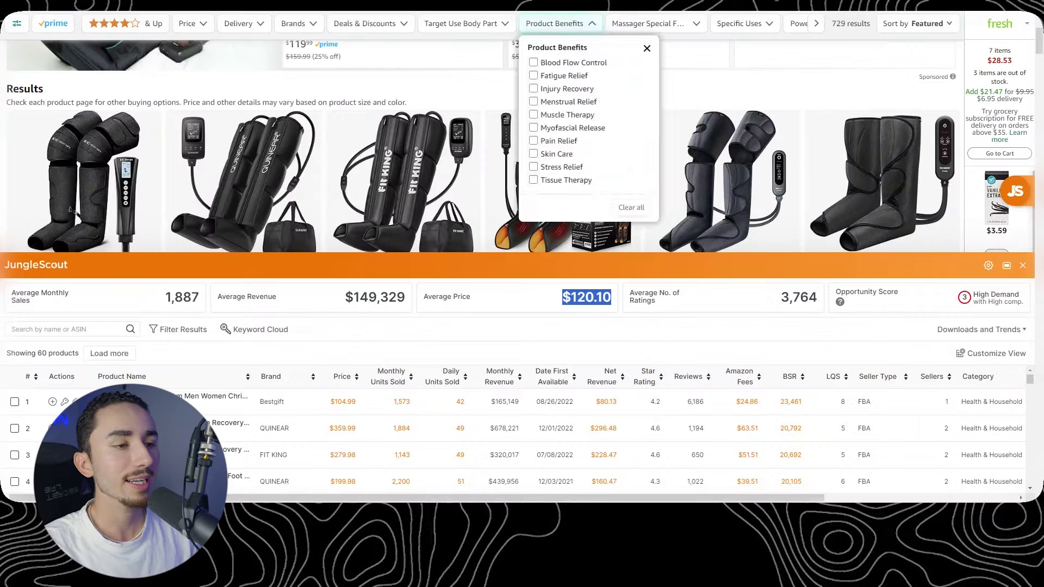
pyautogui.scroll(3, 74, 213)
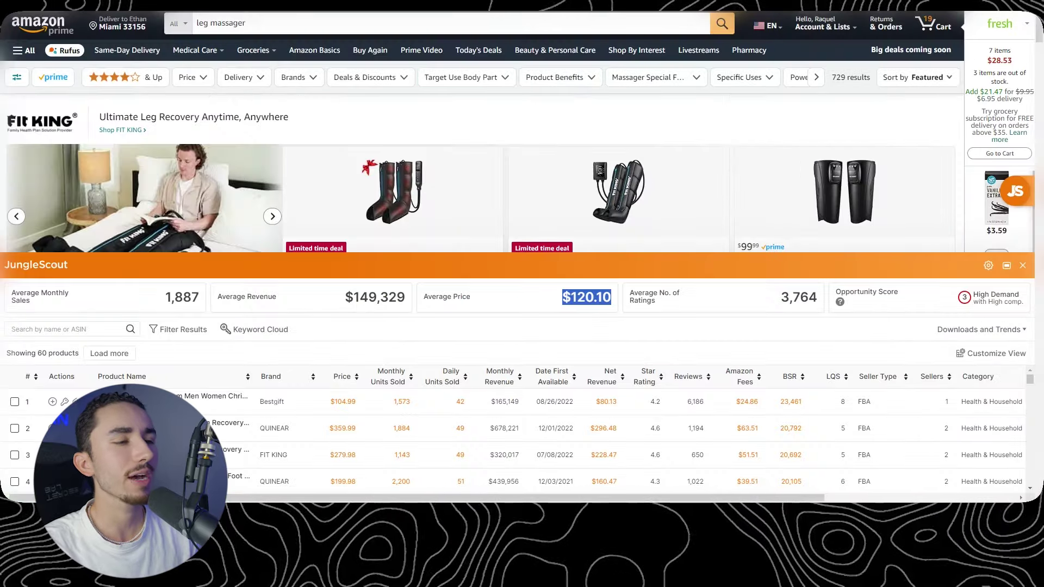
pyautogui.scroll(-5, 74, 198)
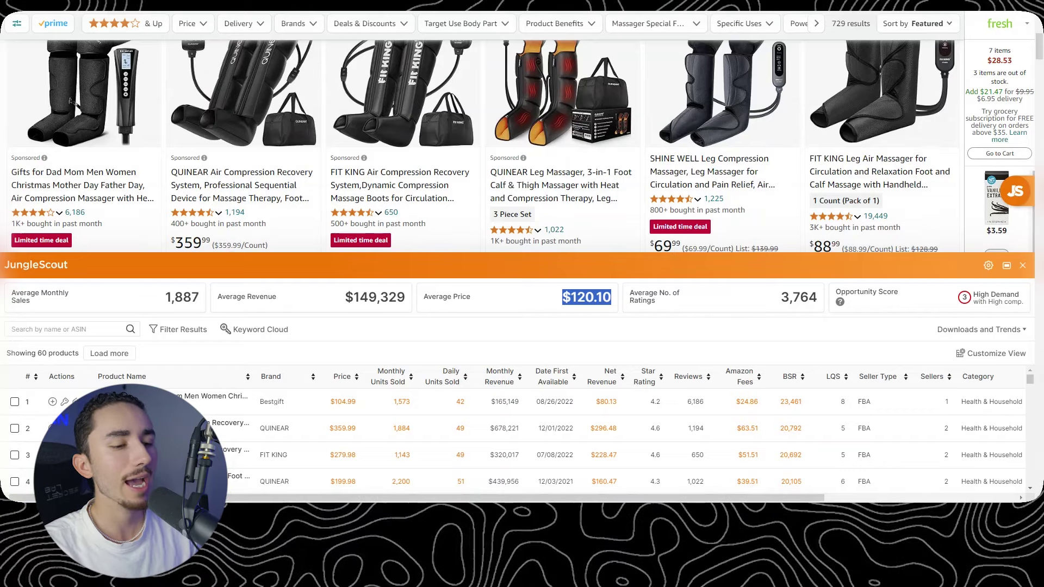
pyautogui.scroll(-5, 74, 102)
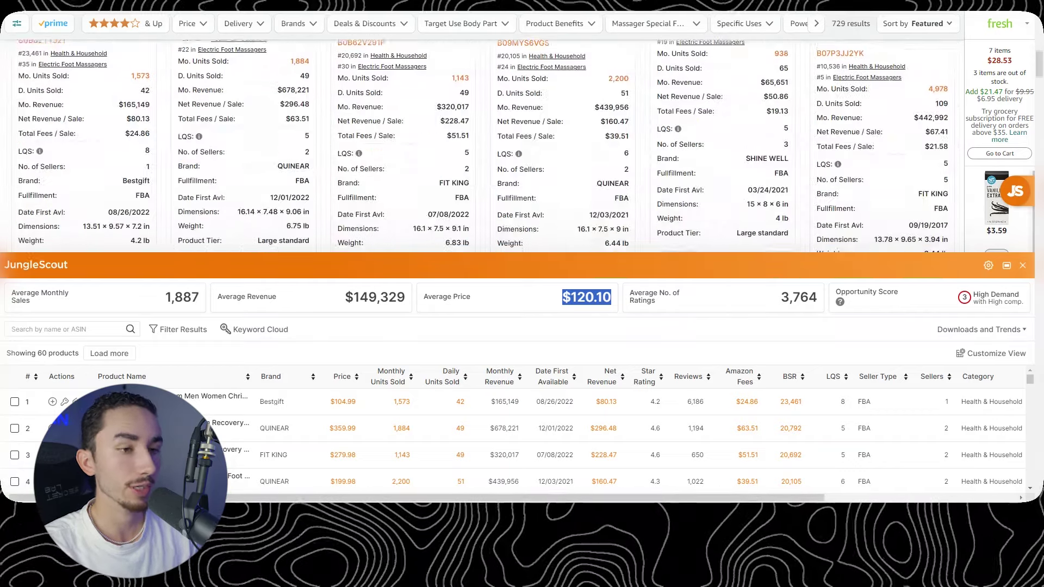
pyautogui.scroll(6, 71, 210)
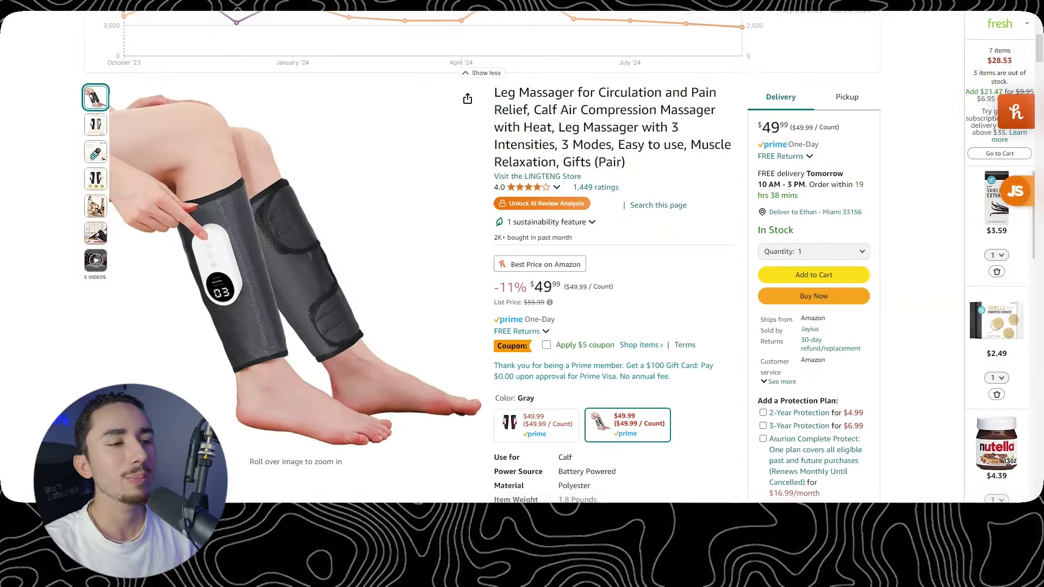
pyautogui.moveTo(529, 286); pyautogui.dragTo(563, 287)
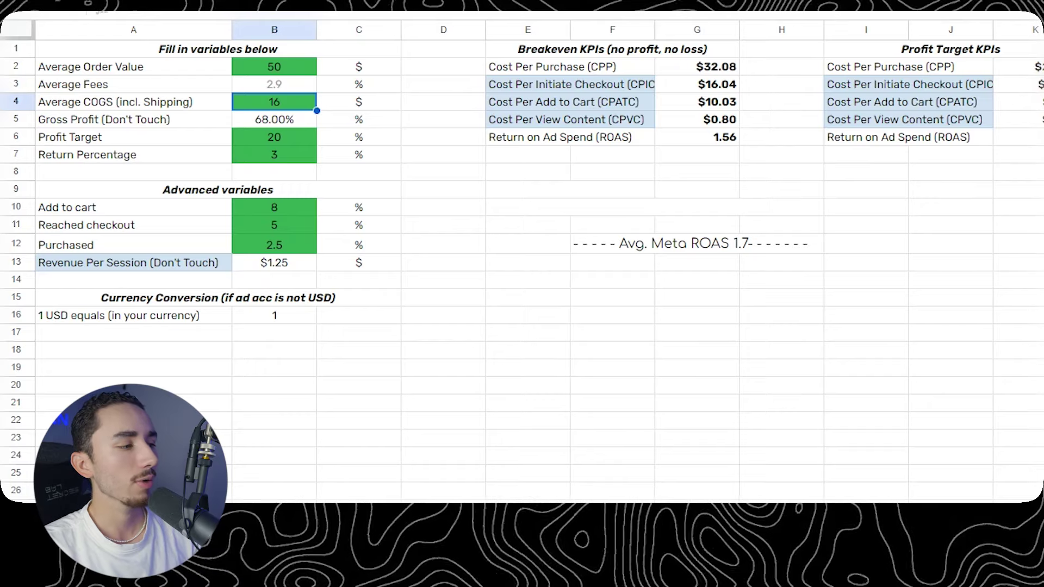
# Set the average COGS including shipping to 18 in the KPI calculator spreadsheet.
pyautogui.write('18')
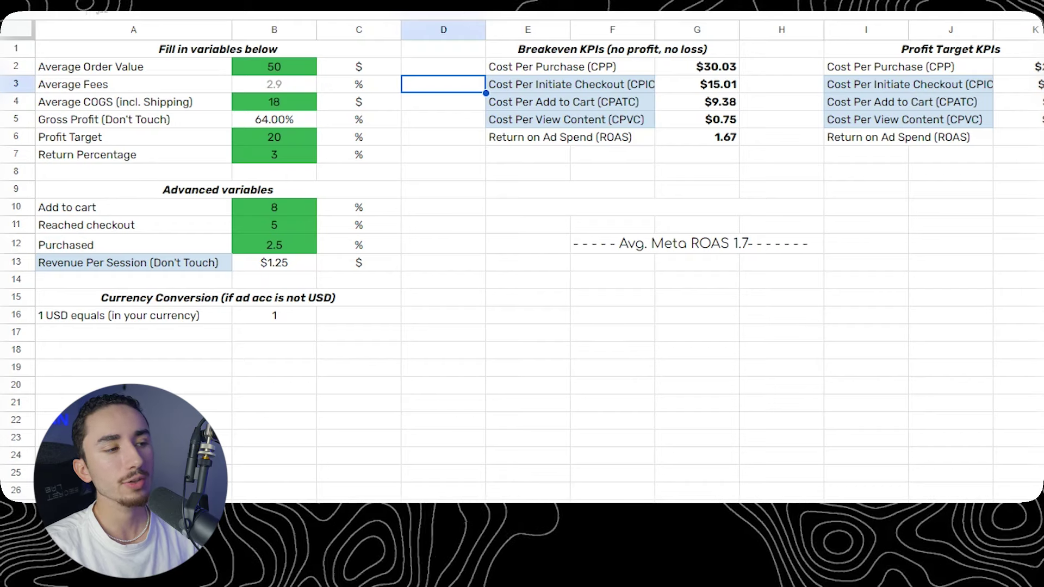
pyautogui.click(274, 67)
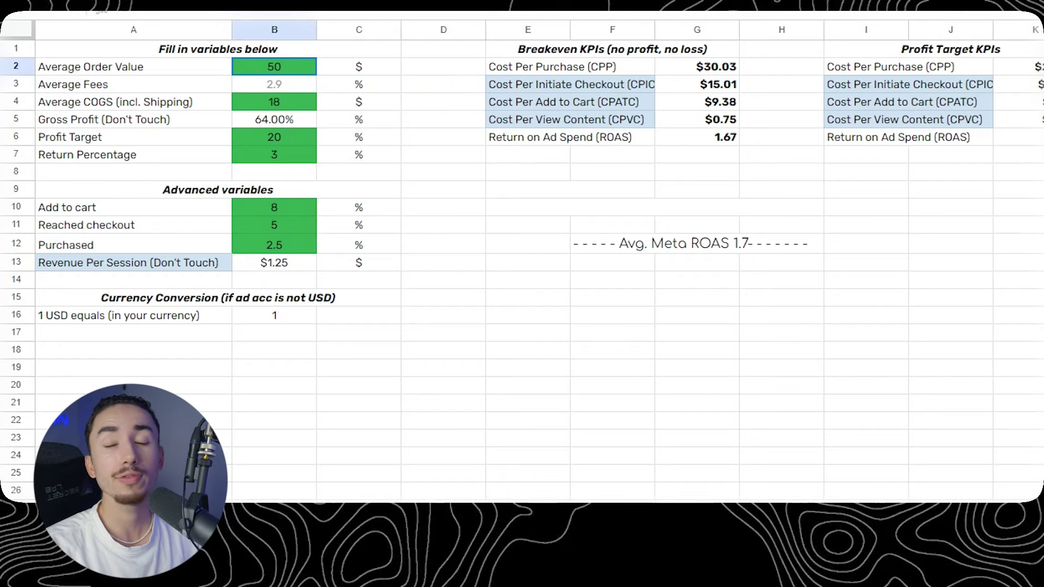
pyautogui.click(528, 225)
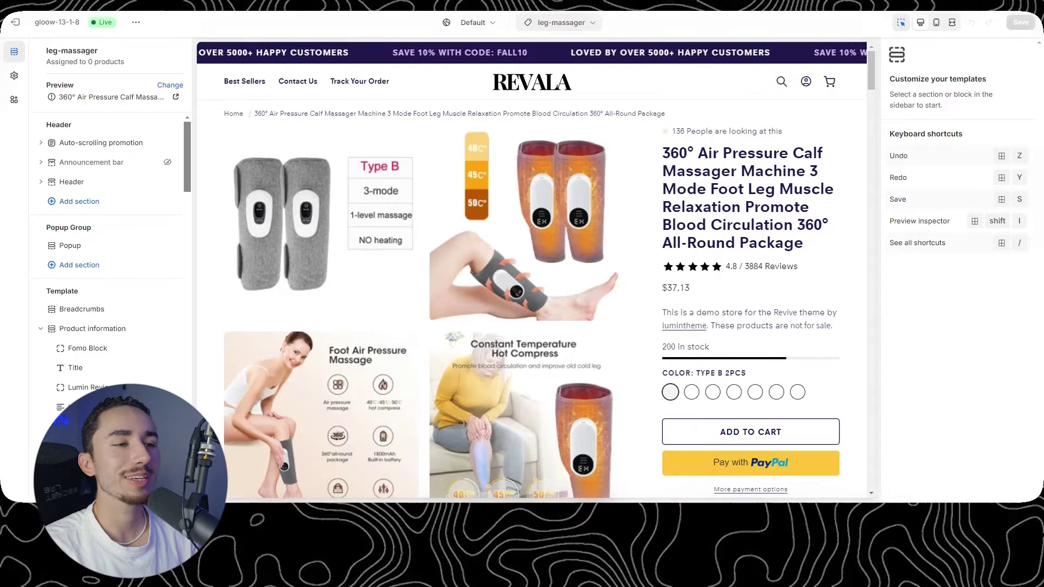
# Create a product template named Leg Massager based on product_alt in the Shopify theme editor.
pyautogui.click(561, 23)
pyautogui.click(557, 86)
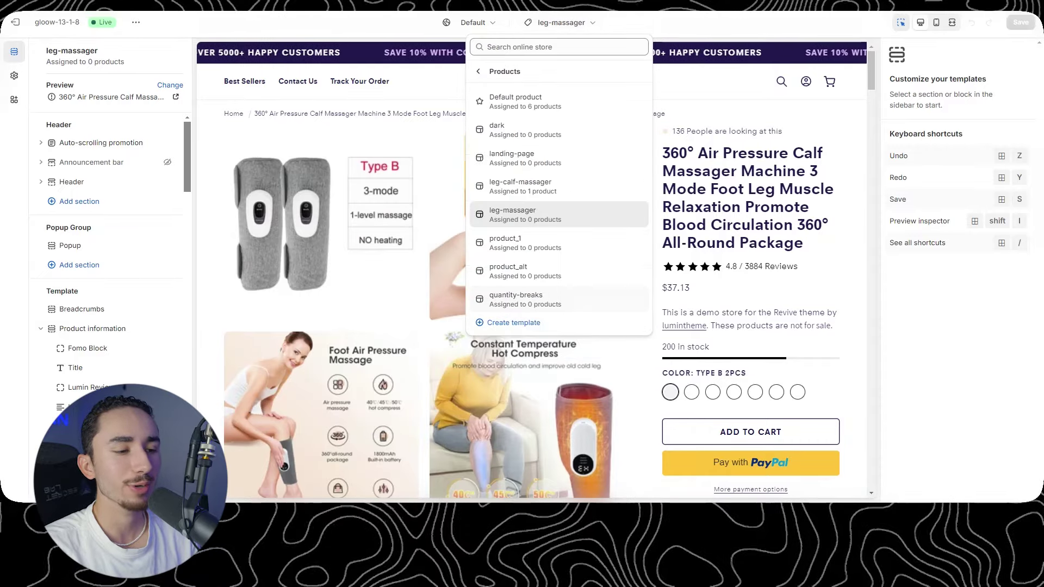
pyautogui.click(505, 323)
pyautogui.click(506, 251)
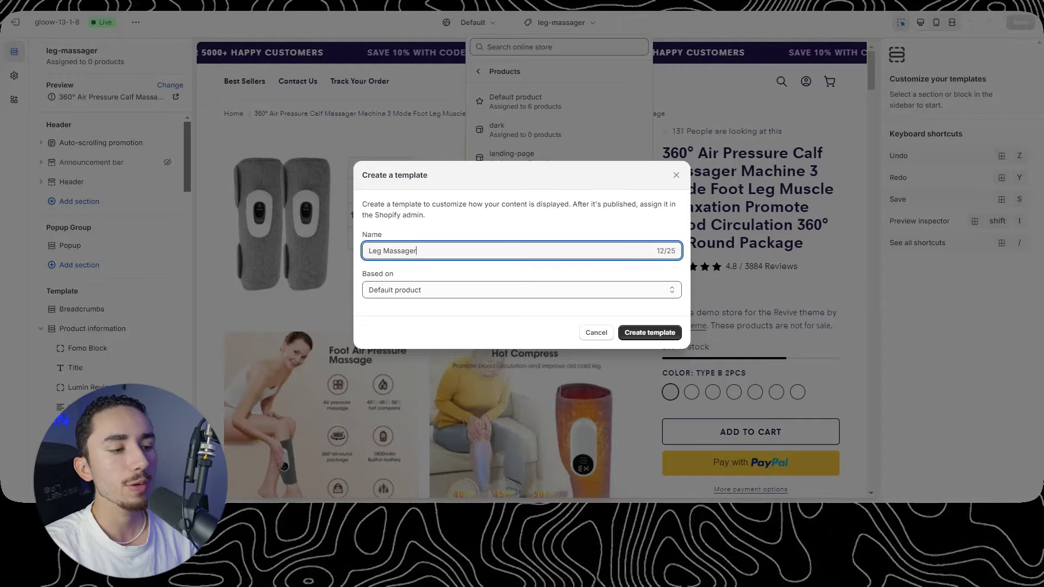
pyautogui.click(526, 290)
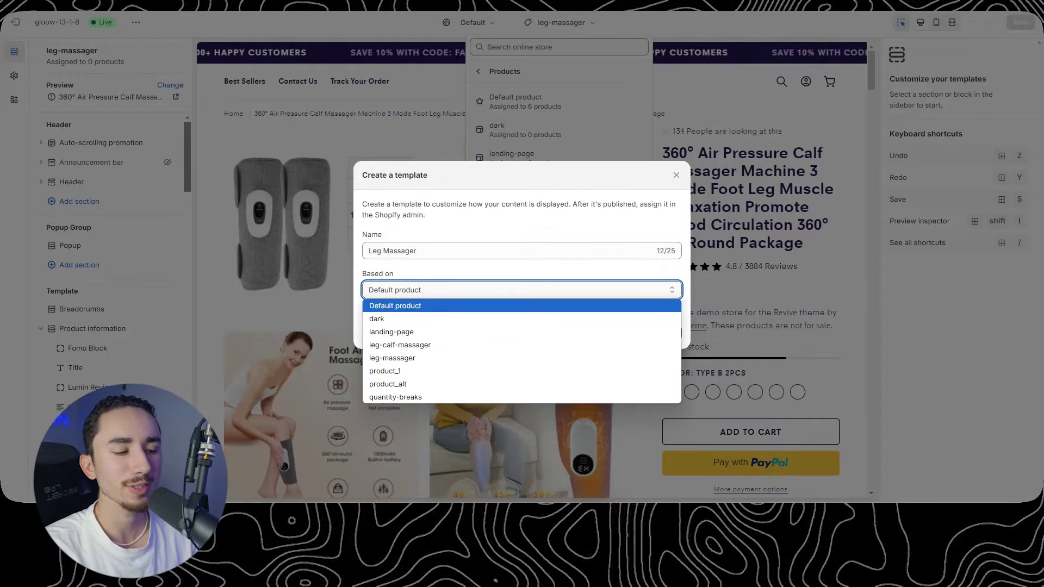
pyautogui.click(489, 384)
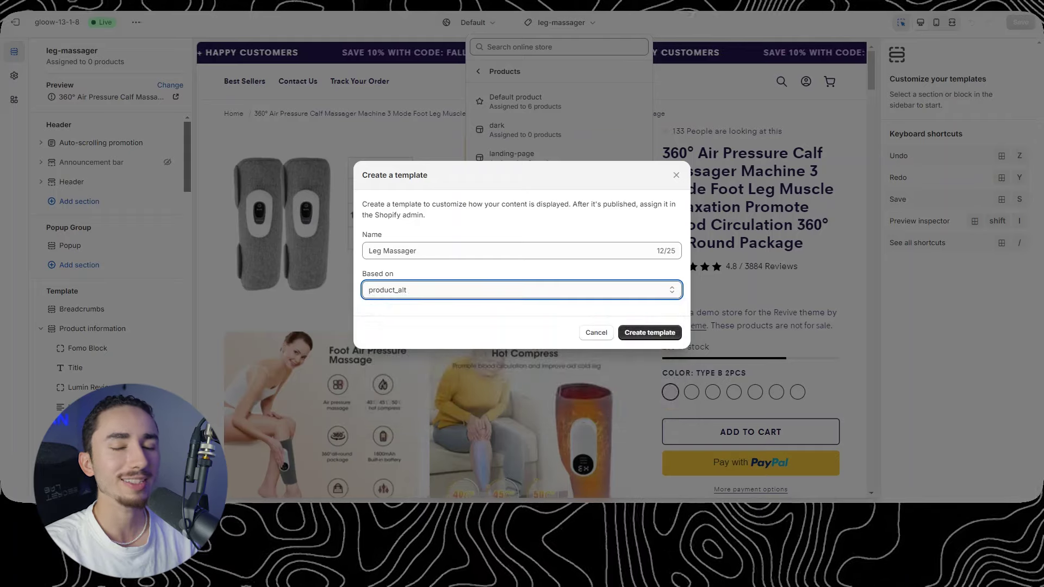
pyautogui.click(650, 333)
# Review the sections in the new template's page preview, including the specifications, comparison table and Q&A.
pyautogui.scroll(-20, 532, 43)
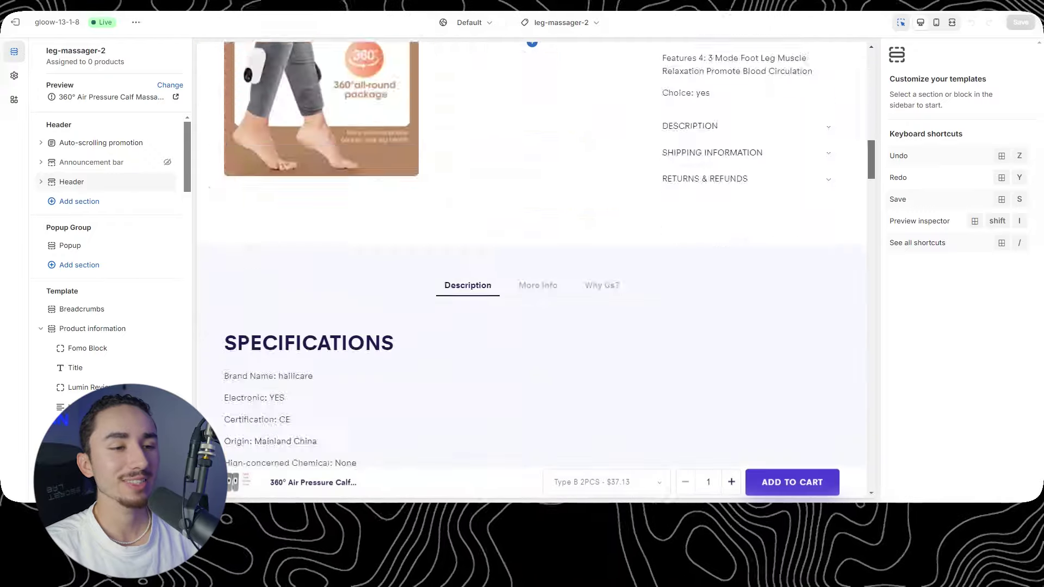
pyautogui.scroll(-20, 532, 44)
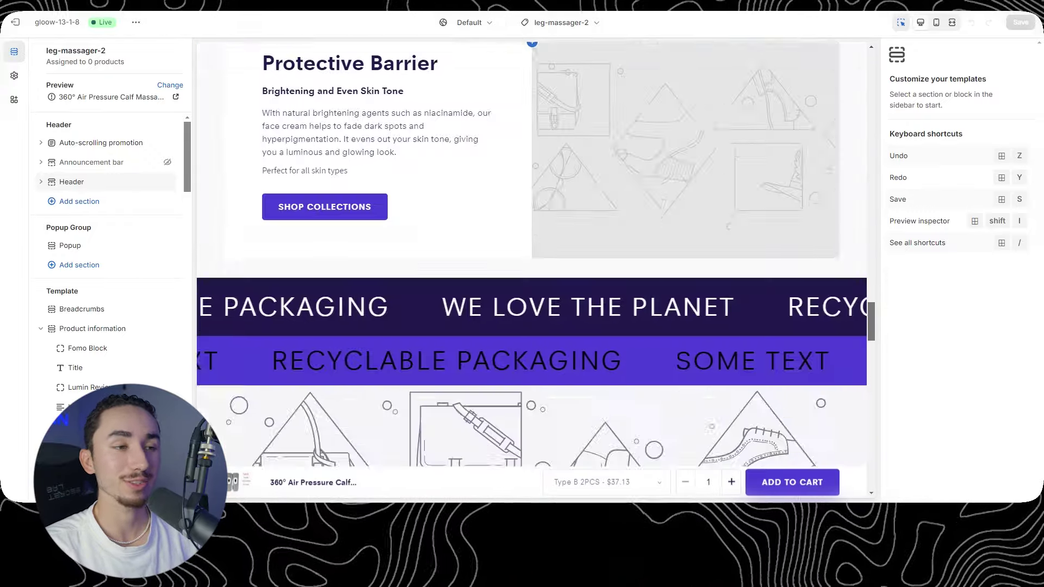
pyautogui.scroll(20, 532, 44)
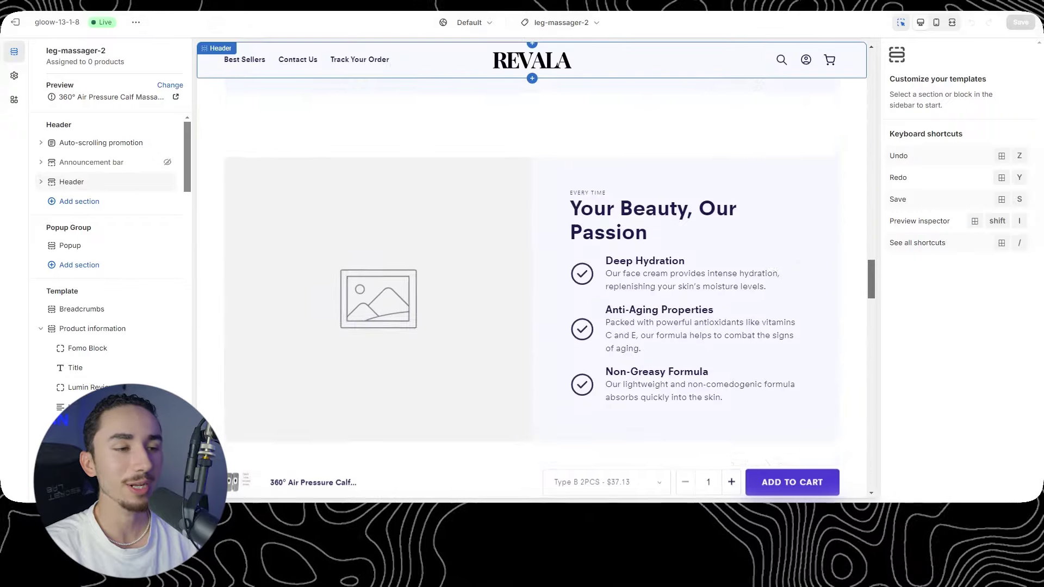
pyautogui.scroll(6, 532, 256)
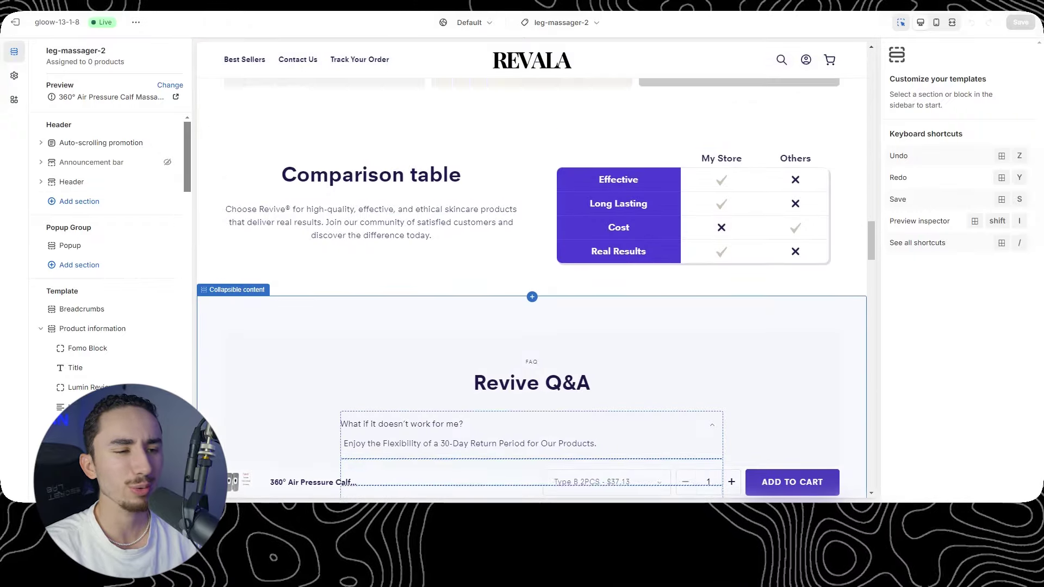
pyautogui.scroll(10, 532, 256)
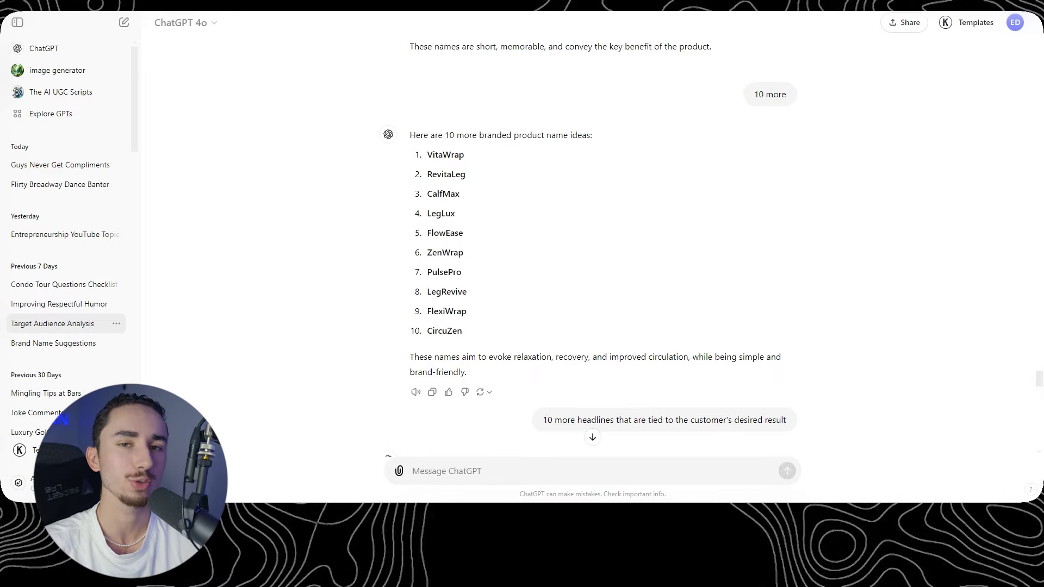
# Select the product name VitaWrap from the ideas in the ChatGPT conversation and switch back to the store's theme editor.
pyautogui.moveTo(427, 155); pyautogui.dragTo(464, 155)
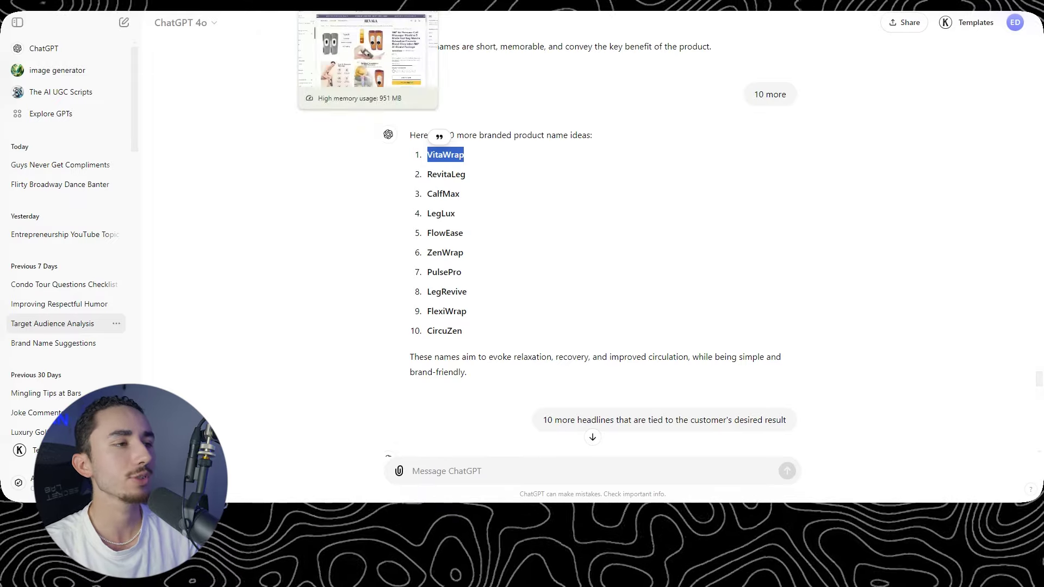
pyautogui.click(318, 2)
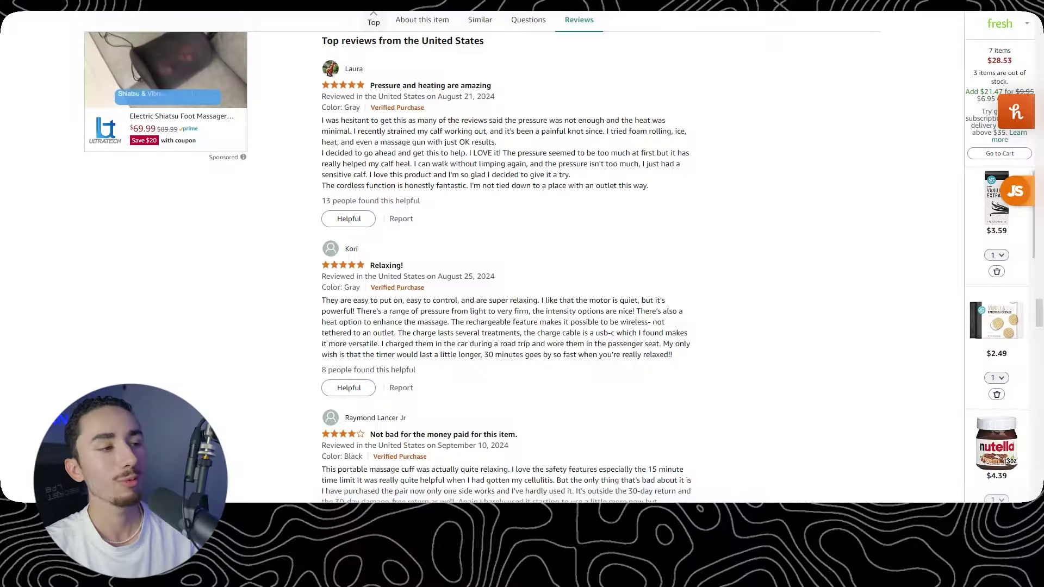
# Read the first Amazon reviews of the leg massager, highlighting the passages on calf pain, ease of putting on and rechargeable wireless use.
pyautogui.moveTo(325, 120); pyautogui.dragTo(477, 153)
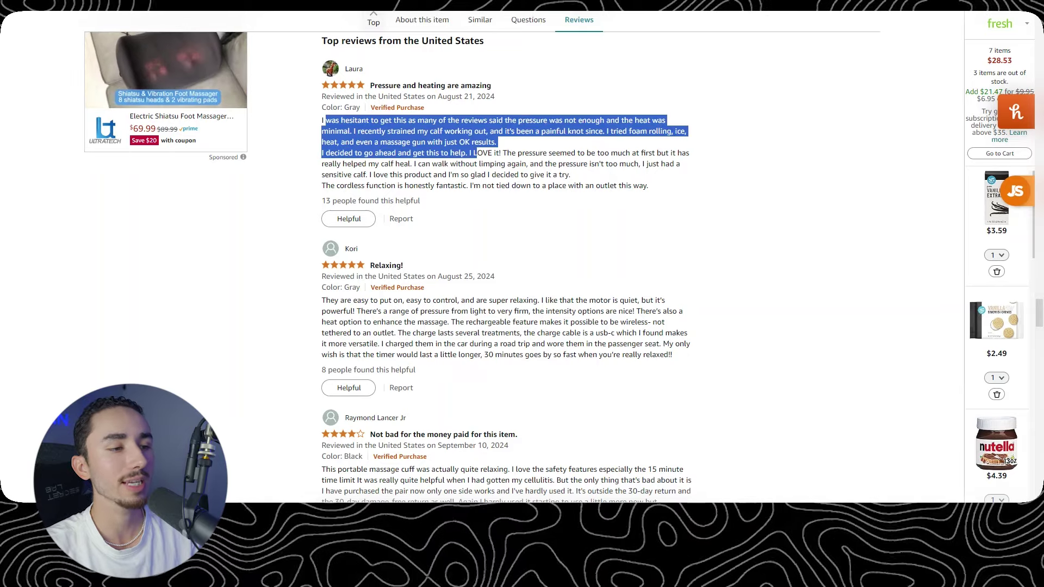
pyautogui.click(477, 152)
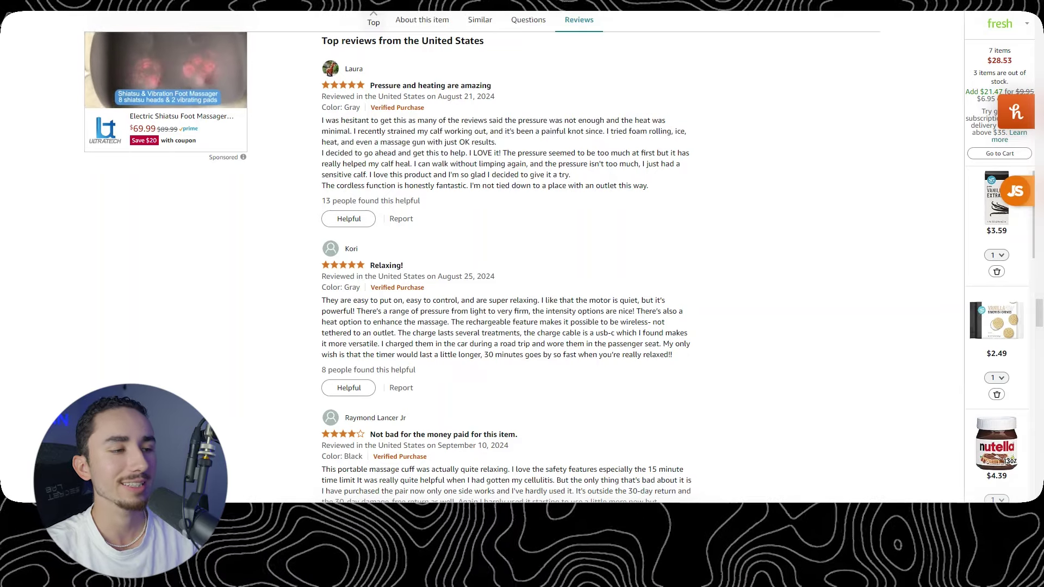
pyautogui.scroll(-2, 505, 261)
pyautogui.moveTo(352, 191); pyautogui.dragTo(351, 161)
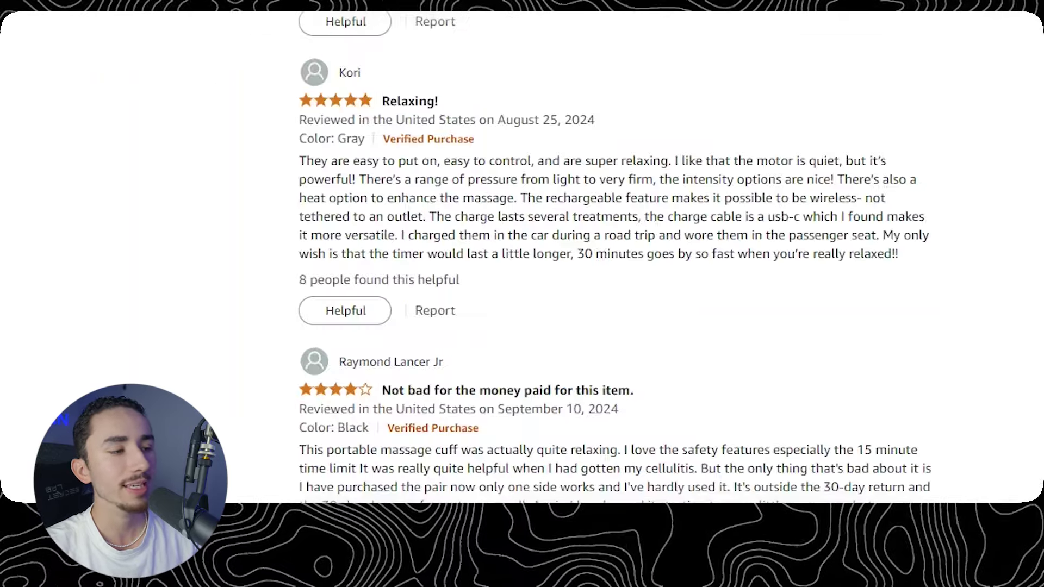
pyautogui.click(441, 162)
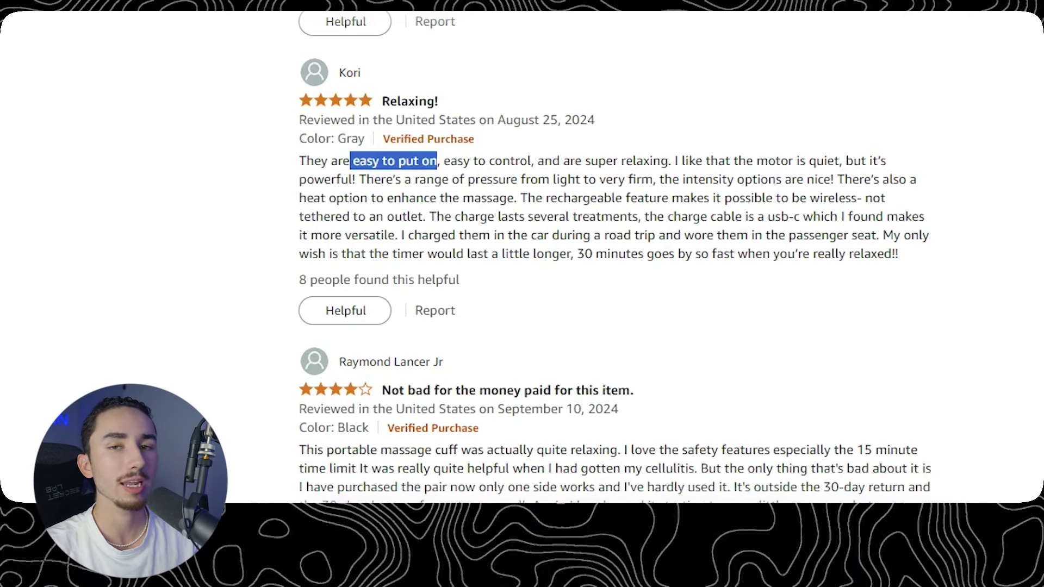
pyautogui.click(351, 161)
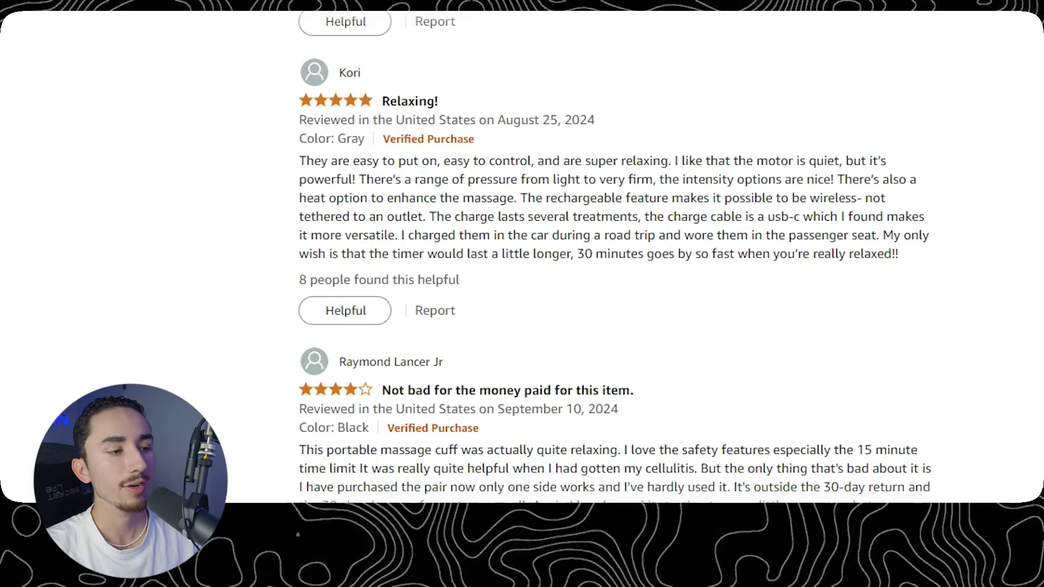
pyautogui.moveTo(536, 198); pyautogui.dragTo(758, 216)
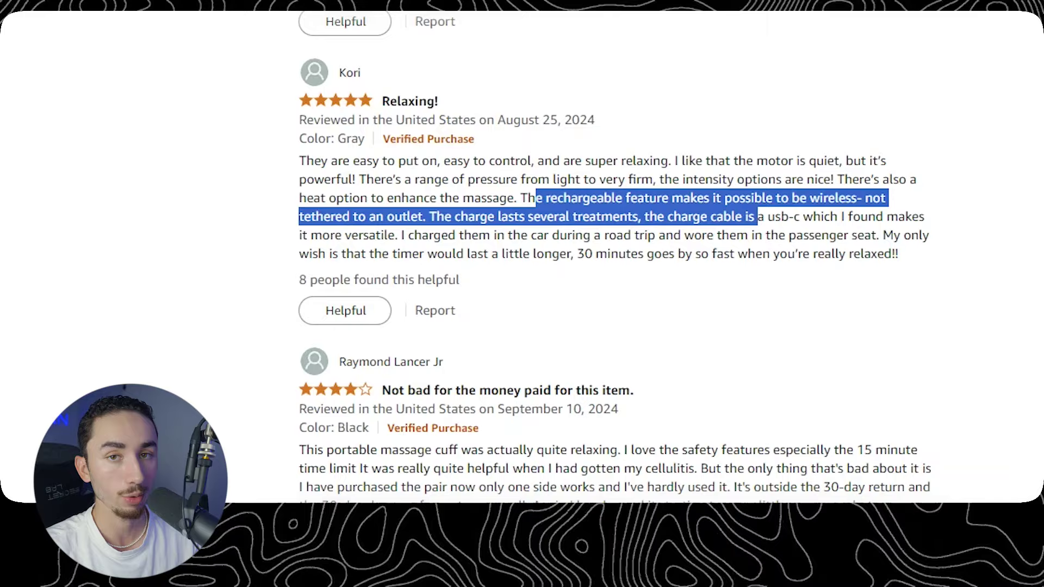
pyautogui.click(757, 216)
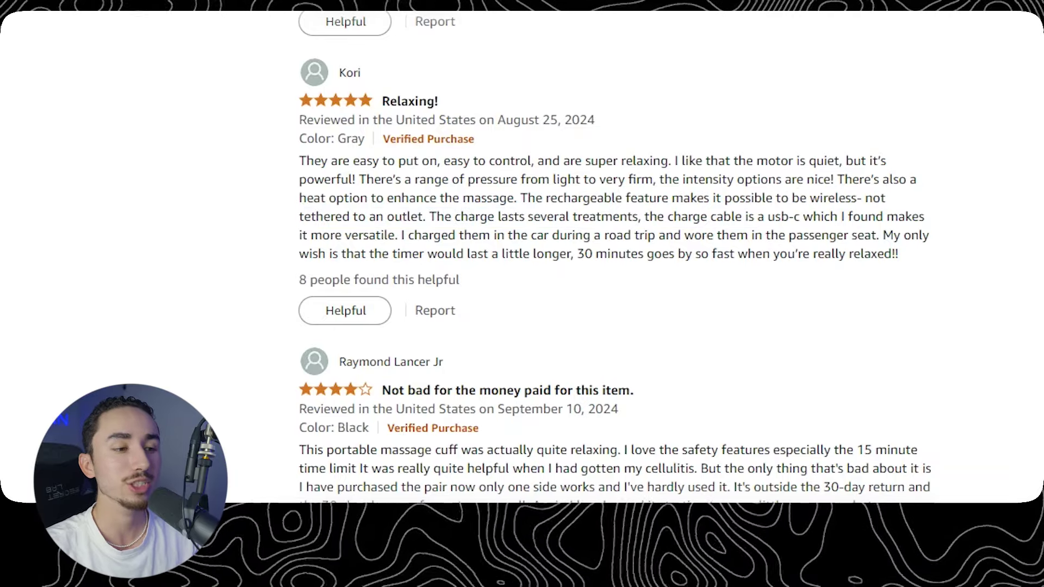
# Examine the further customer reviews for selling points, highlighting the passages on portability during road trips and on leg pain relief.
pyautogui.scroll(-9, 615, 256)
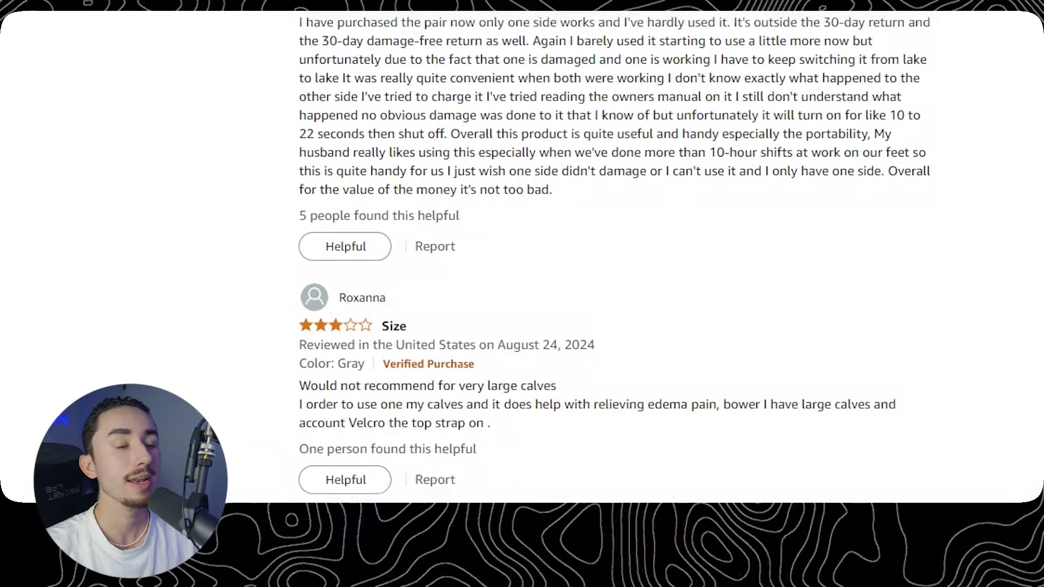
pyautogui.scroll(-7, 615, 256)
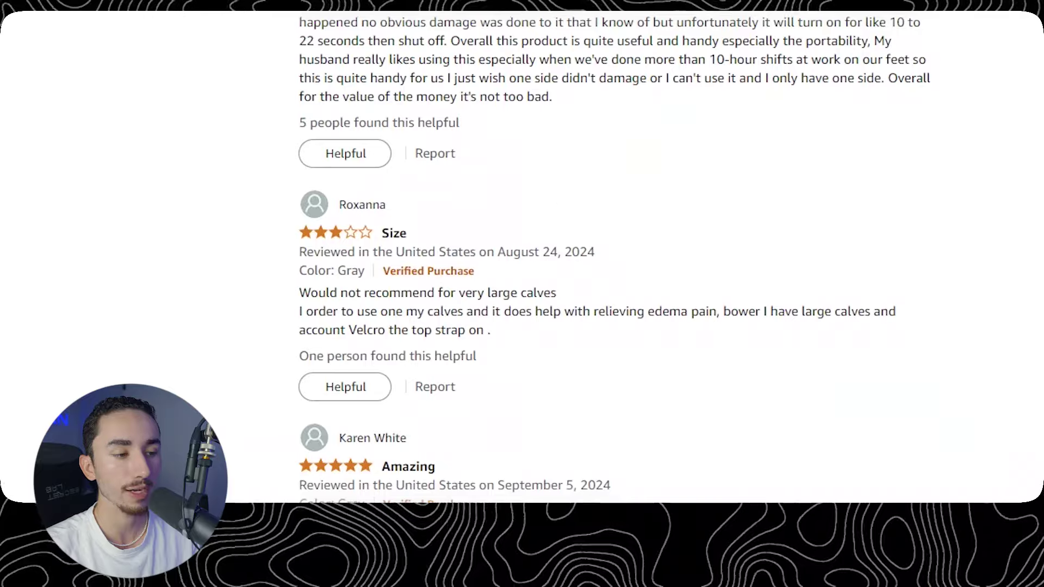
pyautogui.scroll(-4, 614, 256)
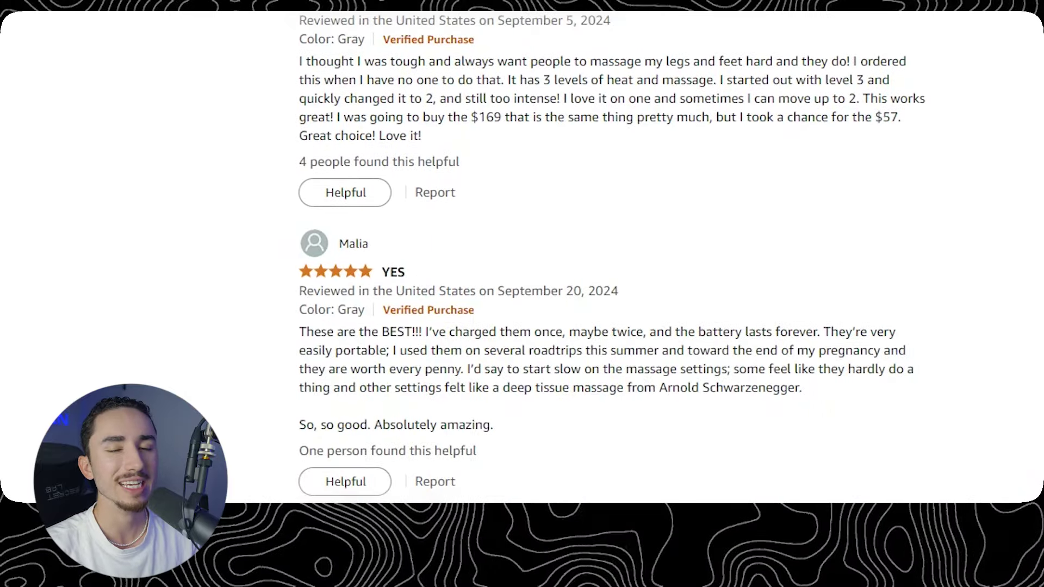
pyautogui.scroll(-3, 614, 255)
pyautogui.moveTo(300, 165); pyautogui.dragTo(884, 165)
pyautogui.click(885, 165)
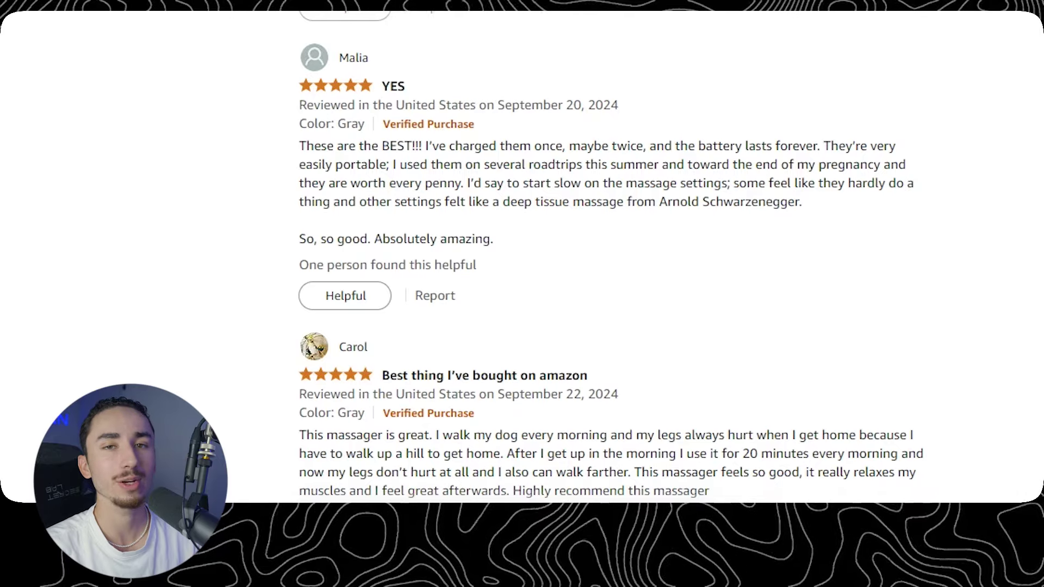
pyautogui.scroll(-8, 612, 261)
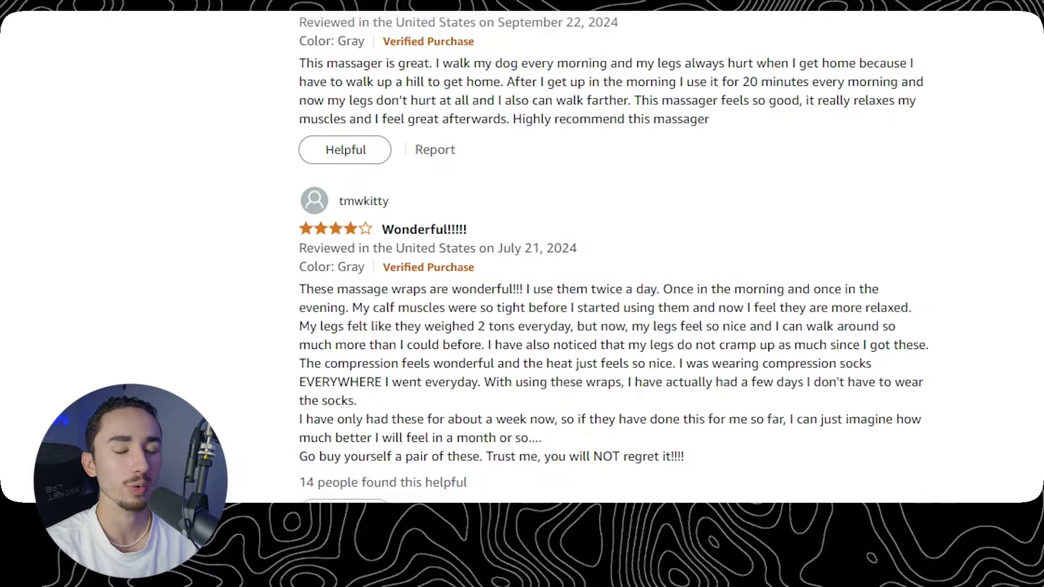
pyautogui.moveTo(668, 63); pyautogui.dragTo(710, 119)
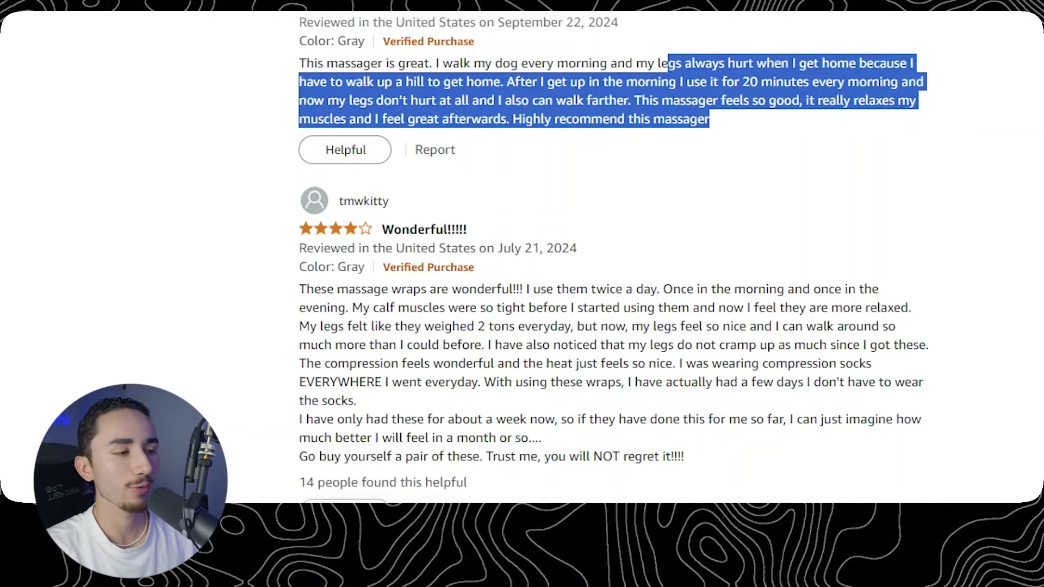